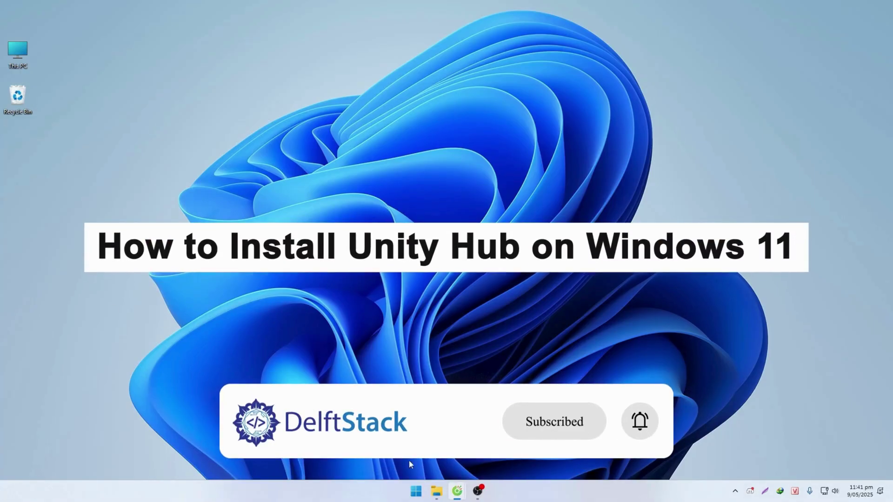
Step: Launch Chrome and search Google for 'unity hub download'
type("c")
left_click(326, 228)
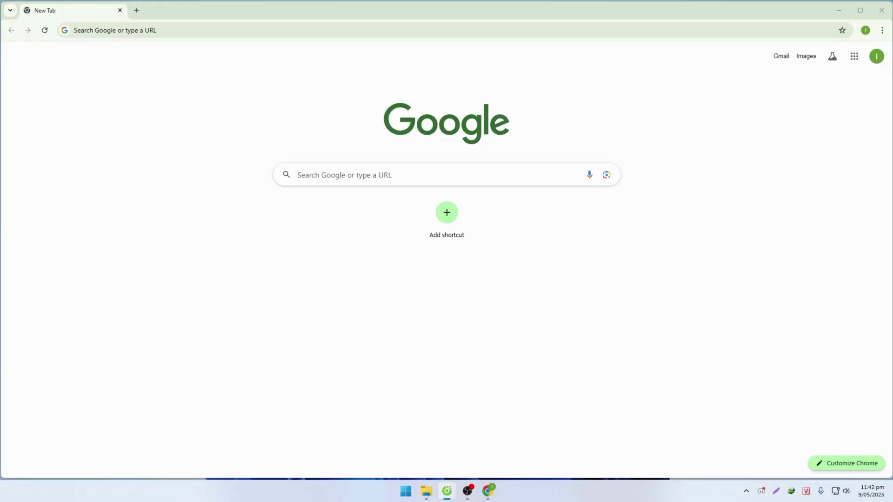
left_click(355, 178)
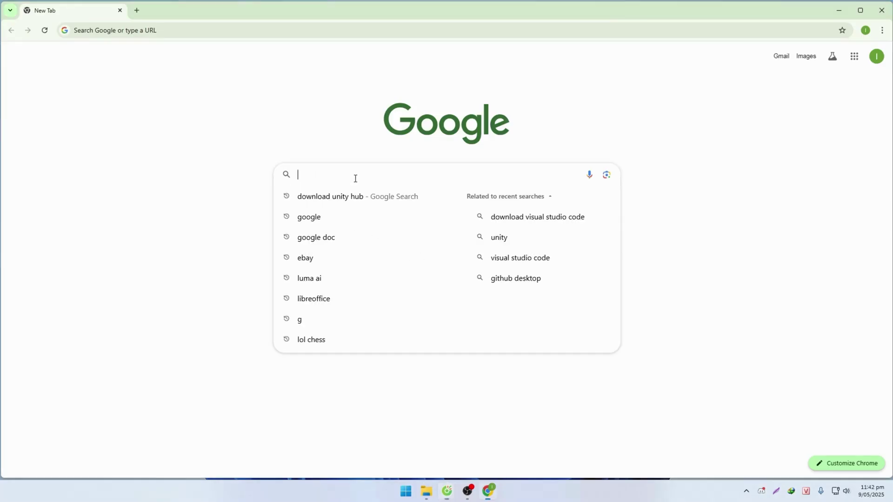
type("uni")
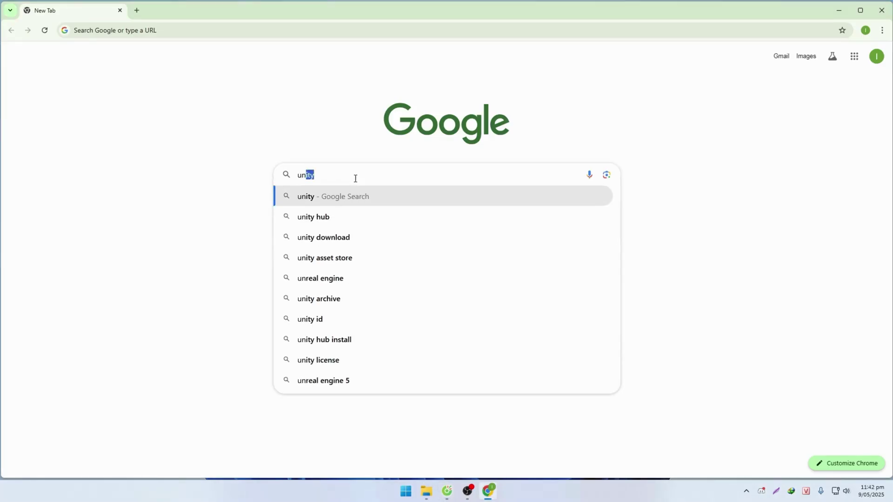
type("ty")
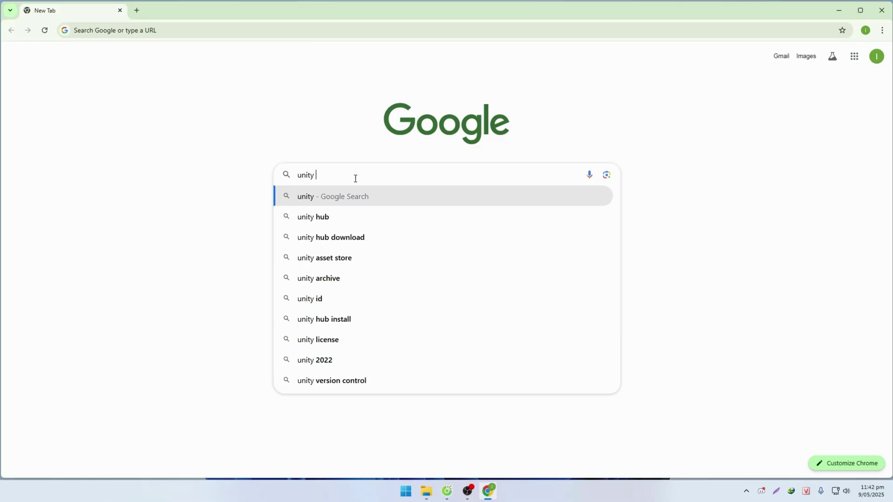
key("Down")
key("Down")
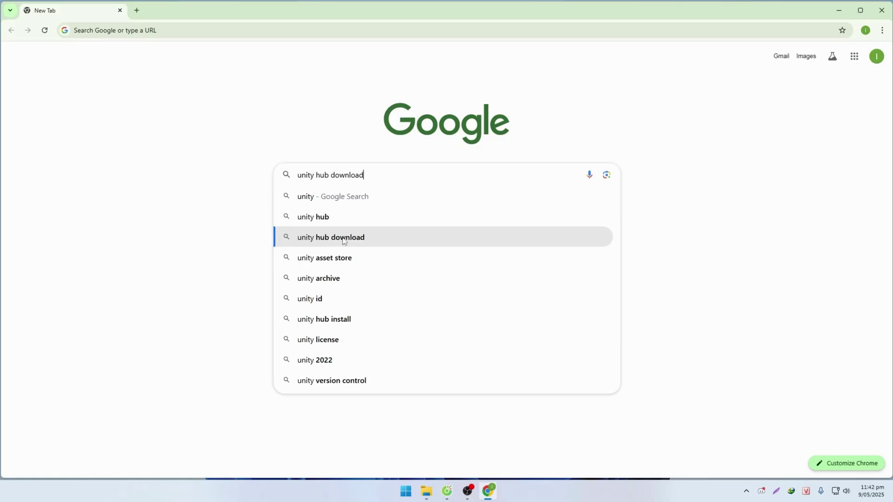
key("Return")
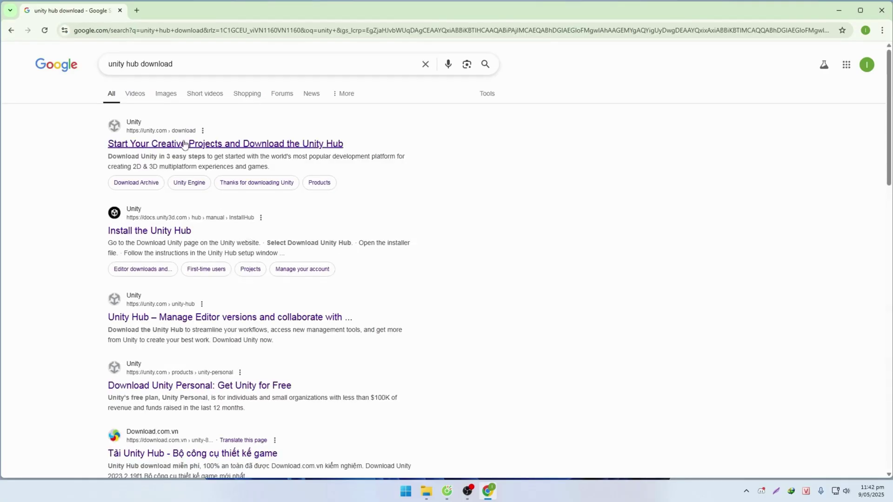
Step: Open Unity's download page, accept cookies, and download UnityHubSetup.exe for Windows
left_click(210, 144)
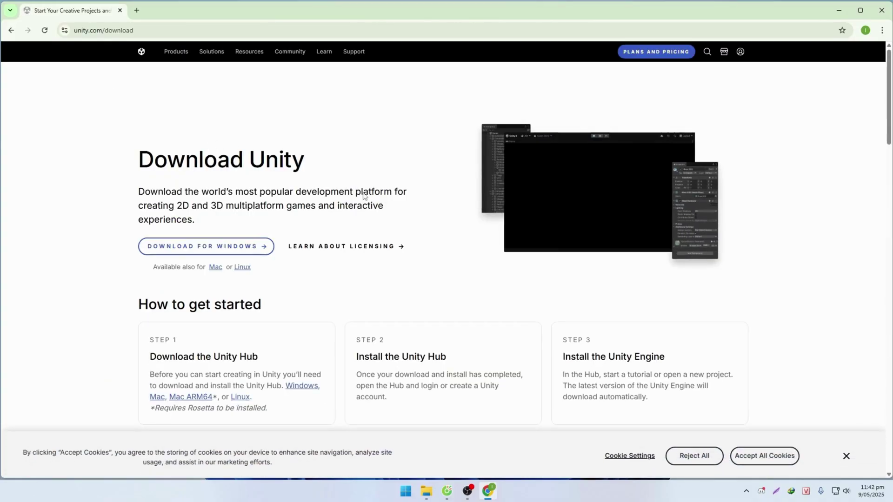
left_click(748, 454)
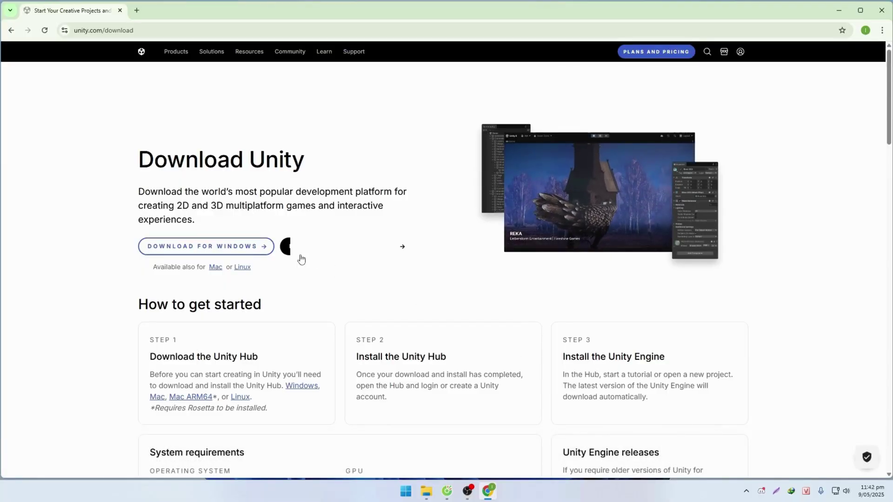
left_click(239, 251)
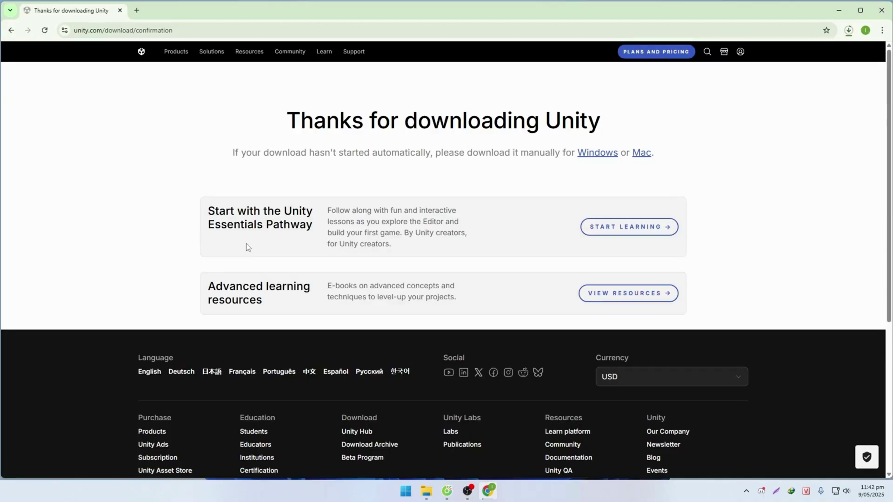
left_click(847, 31)
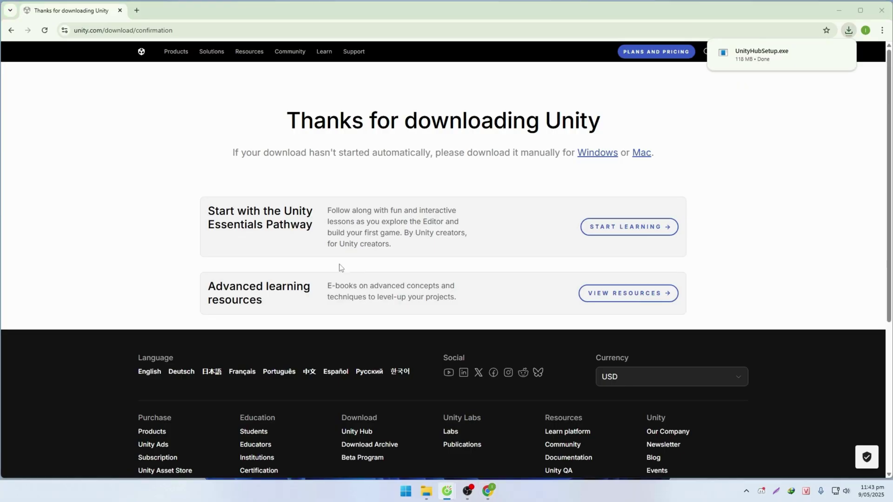
Step: Install Unity Hub 3.12.1 in the default folder and launch it after setup
left_click(763, 57)
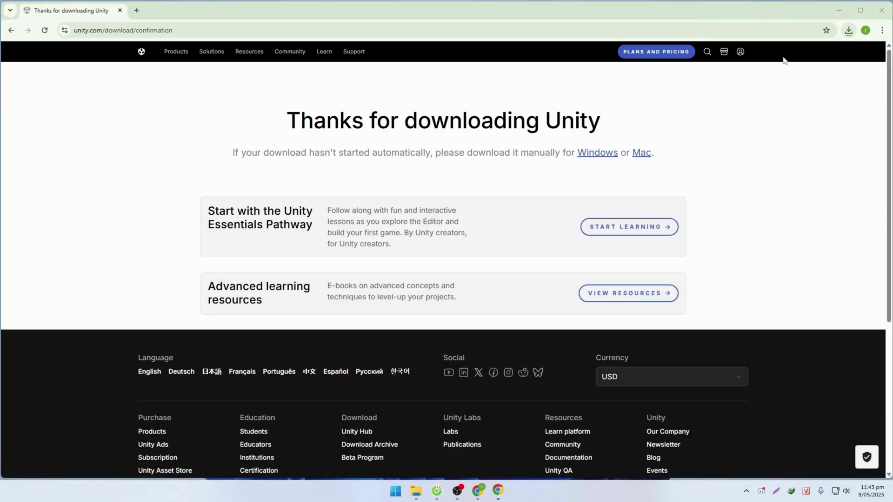
left_click(839, 10)
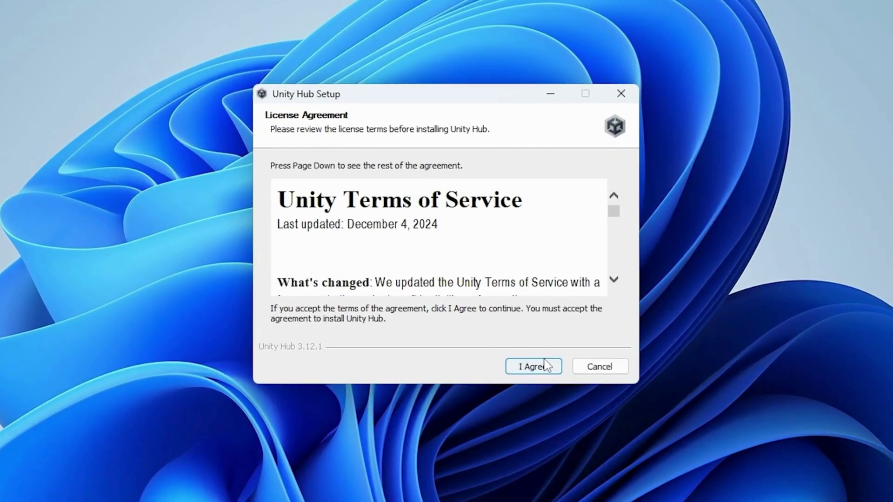
left_click(498, 290)
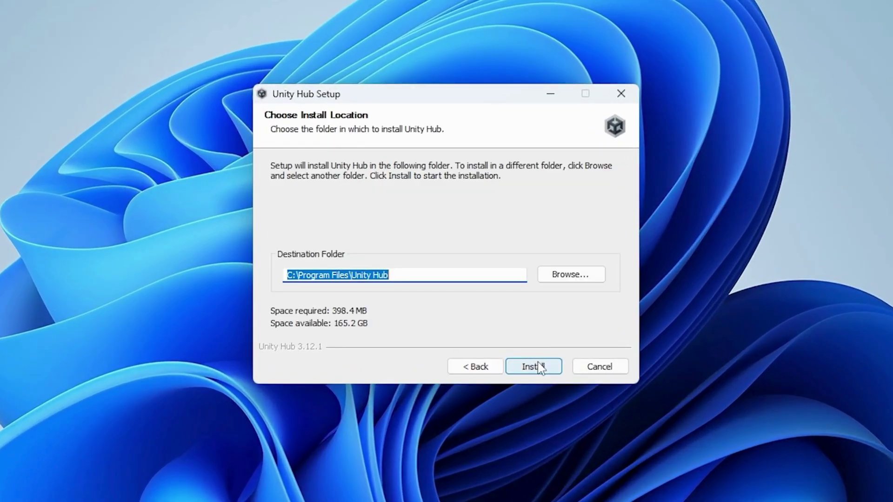
left_click(534, 367)
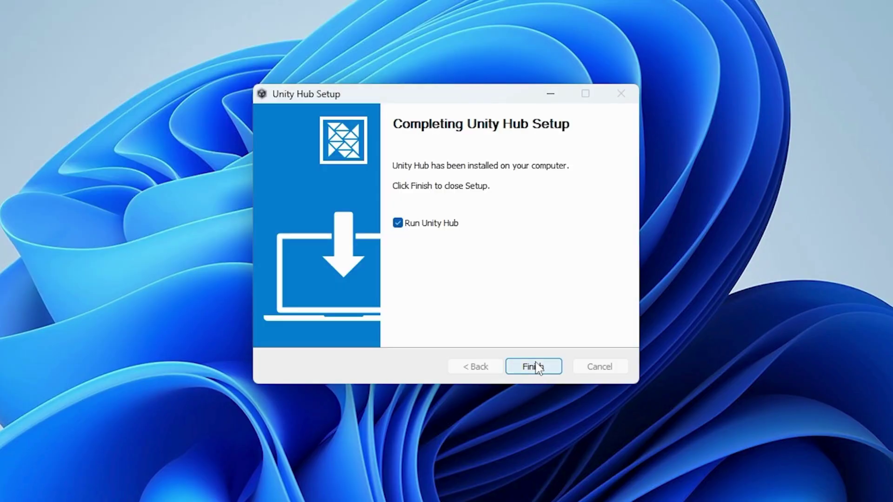
left_click(539, 370)
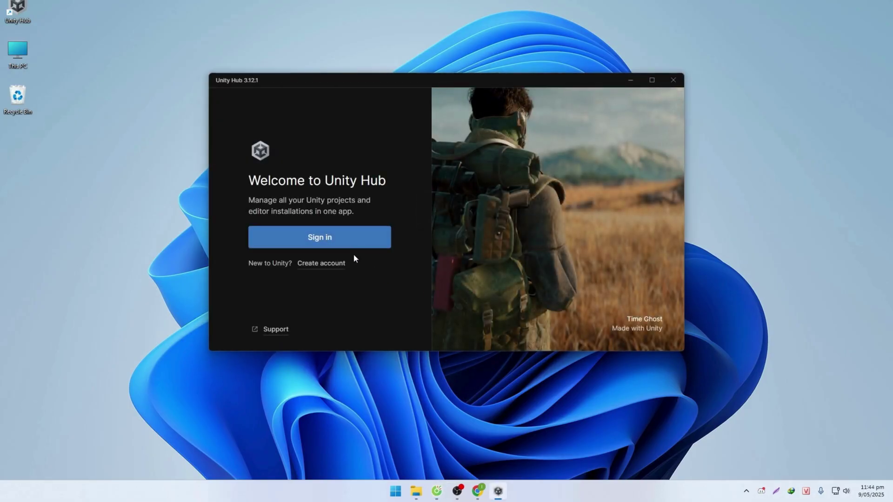
Step: Sign in to Unity Hub with a Google account through the browser
left_click(325, 238)
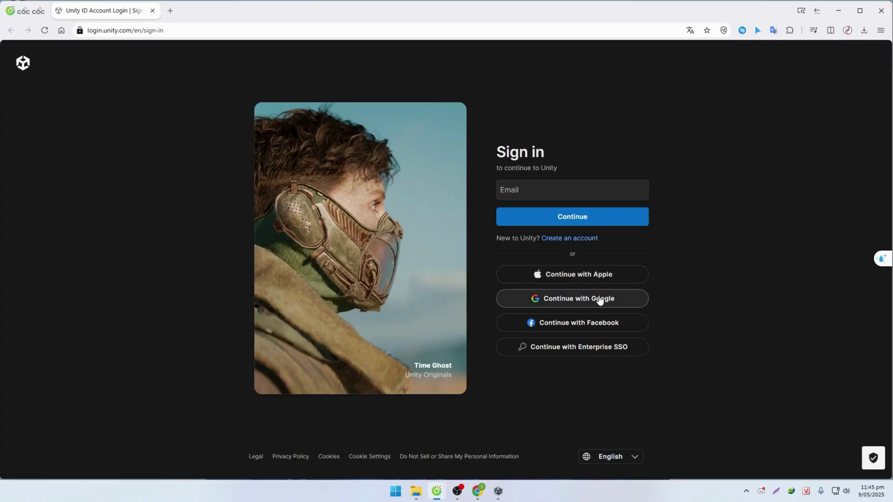
left_click(596, 299)
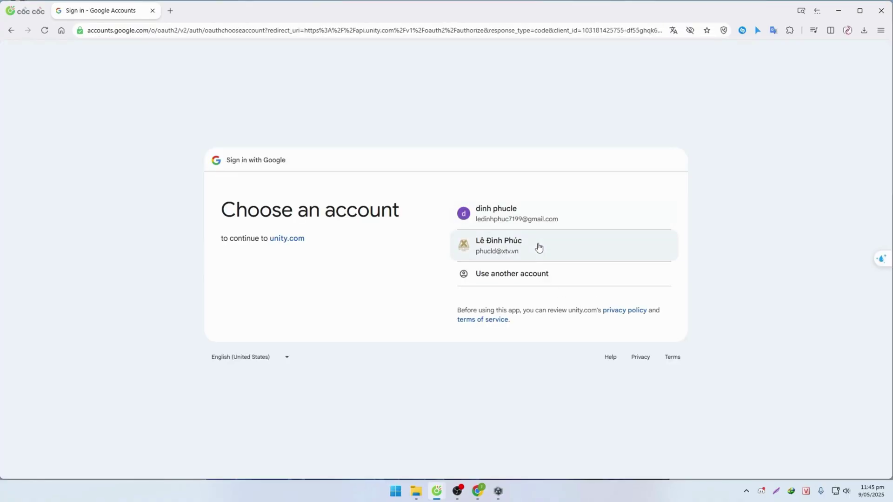
left_click(539, 248)
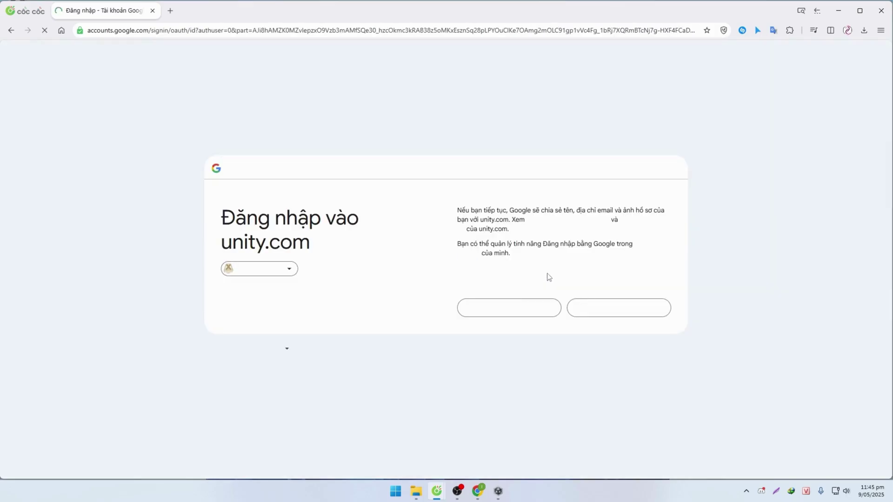
left_click(612, 309)
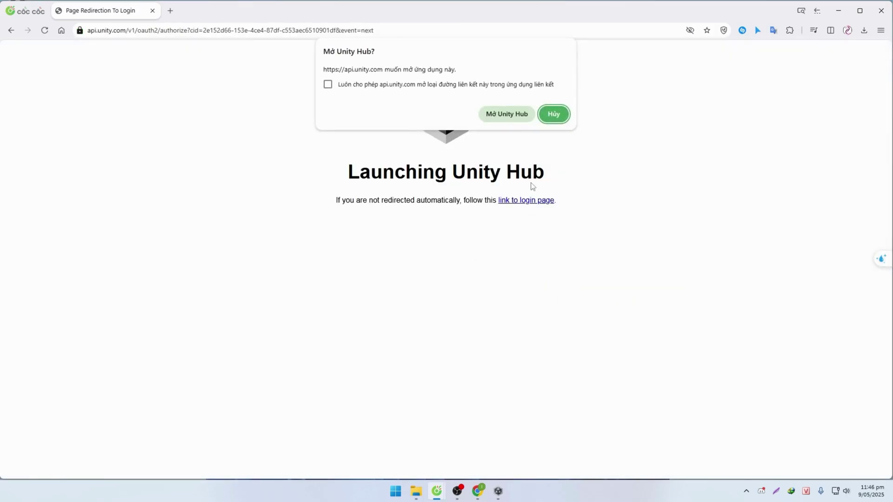
left_click(516, 117)
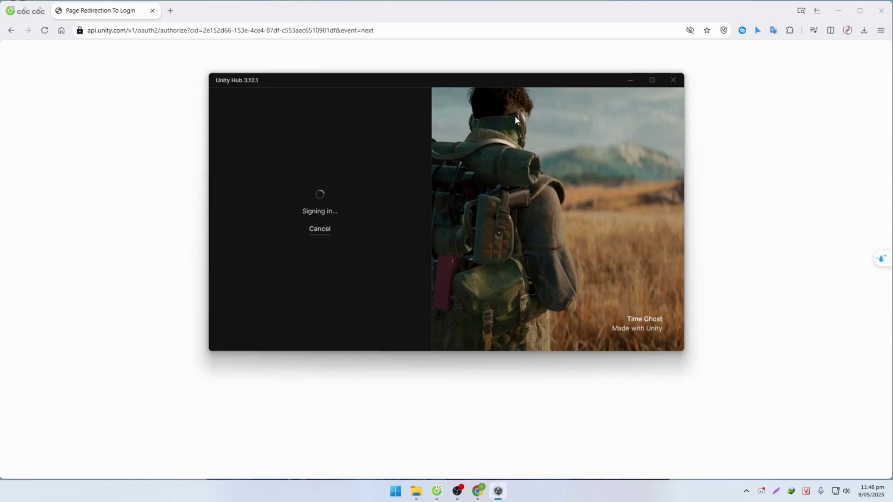
left_click(839, 10)
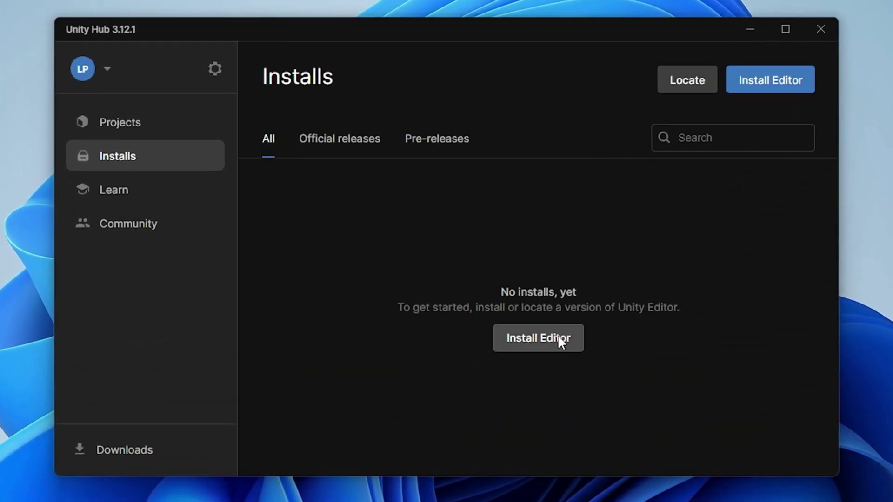
Step: Bring up the list of Unity editor versions available to install
left_click(524, 266)
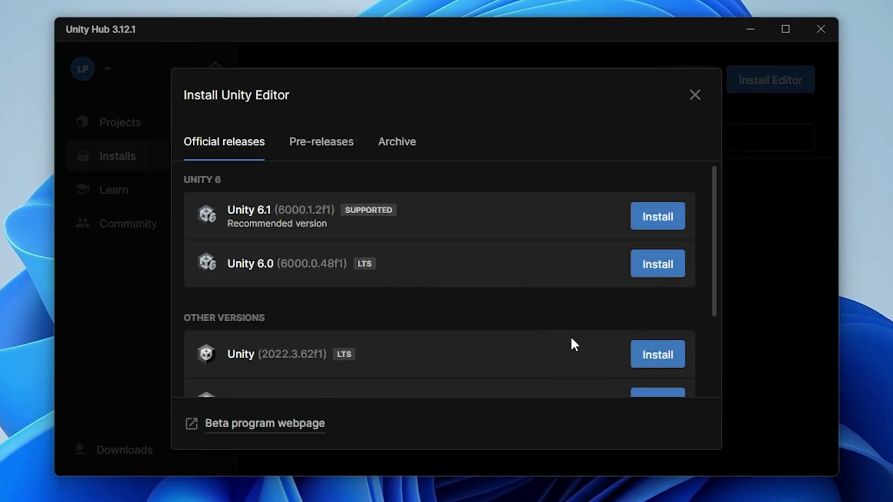
scroll(396, 293, "down", 3)
scroll(353, 279, "up", 3)
Step: Begin installing Unity 6.1 and toggle the Android, iOS, tvOS, Dedicated Server and IL2CPP modules
left_click(665, 225)
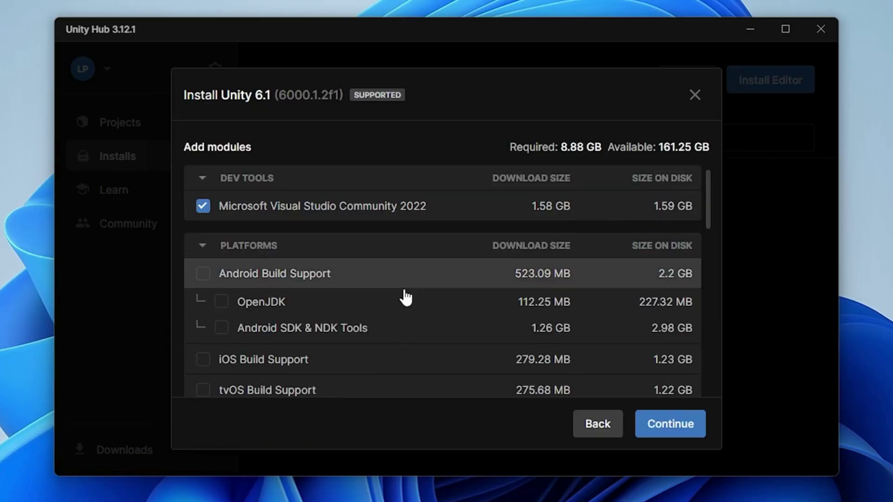
scroll(400, 305, "down", 5)
scroll(395, 308, "down", 2)
scroll(404, 303, "up", 10)
scroll(418, 295, "up", 1)
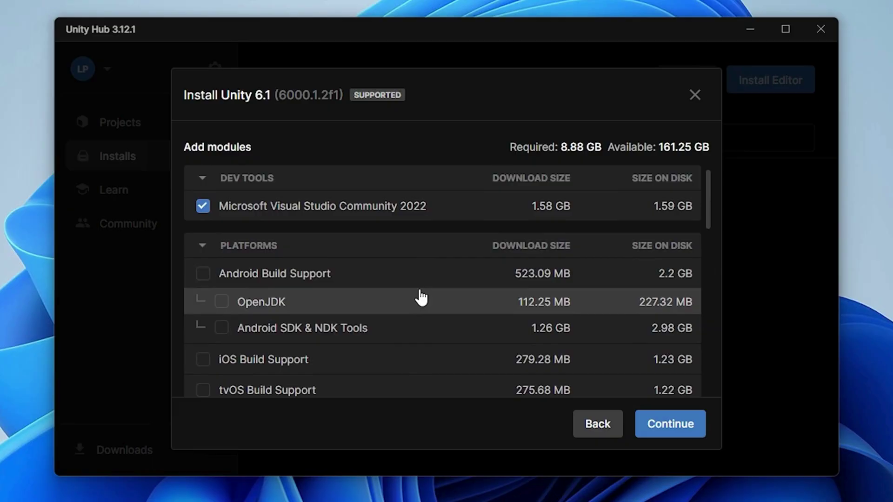
scroll(351, 275, "down", 3)
scroll(348, 279, "up", 3)
left_click(256, 272)
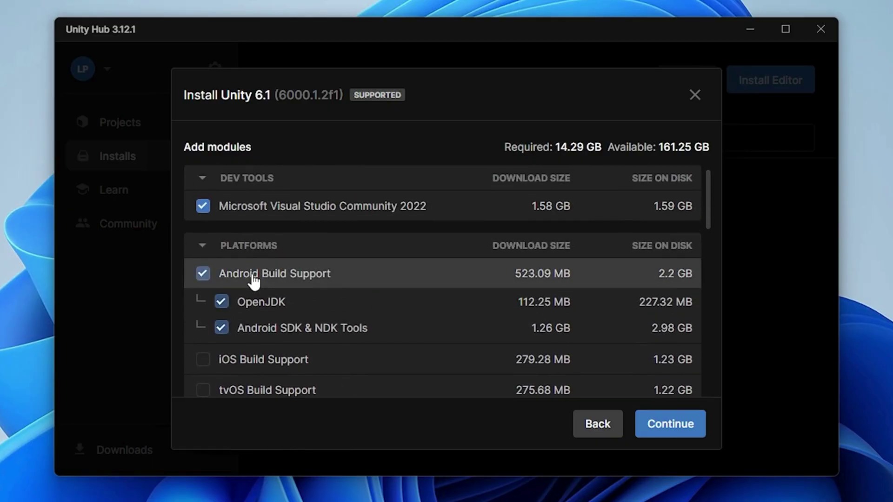
scroll(284, 325, "down", 2)
left_click(277, 288)
left_click(284, 316)
scroll(279, 329, "down", 6)
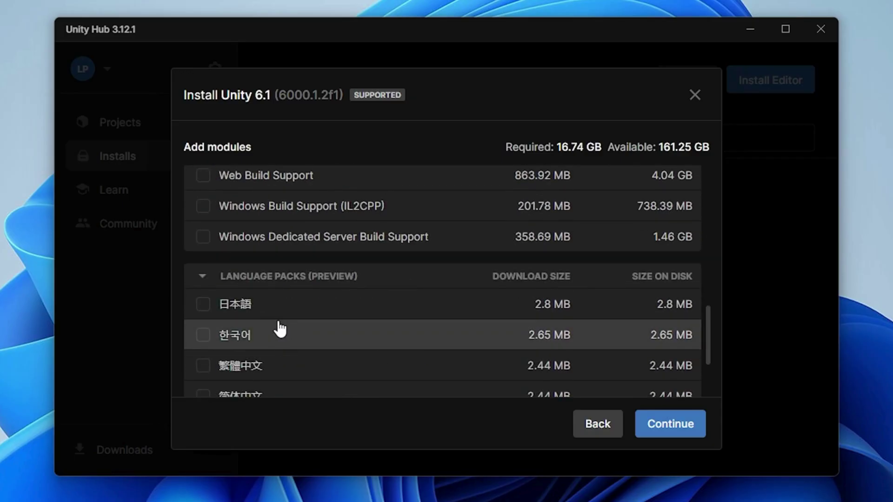
scroll(270, 316, "up", 2)
left_click(269, 314)
left_click(275, 292)
Step: Uncheck IL2CPP, Android, iOS and tvOS modules, keeping Visual Studio Community 2022 selected
scroll(279, 350, "down", 2)
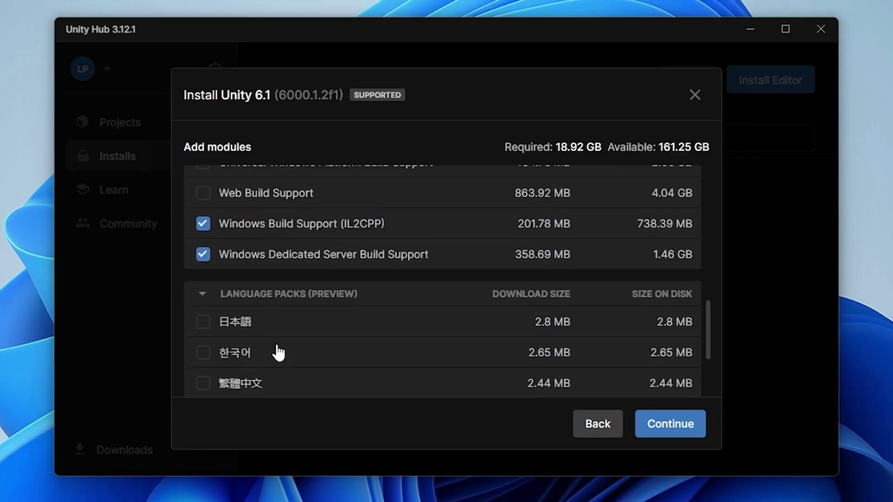
scroll(279, 344, "down", 4)
scroll(261, 349, "up", 10)
scroll(232, 357, "down", 2)
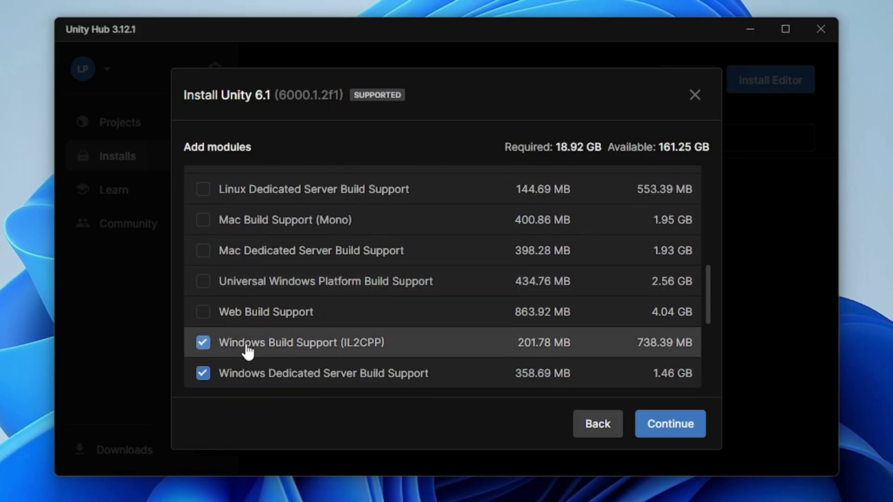
left_click(251, 348)
scroll(269, 326, "up", 5)
left_click(245, 300)
left_click(254, 267)
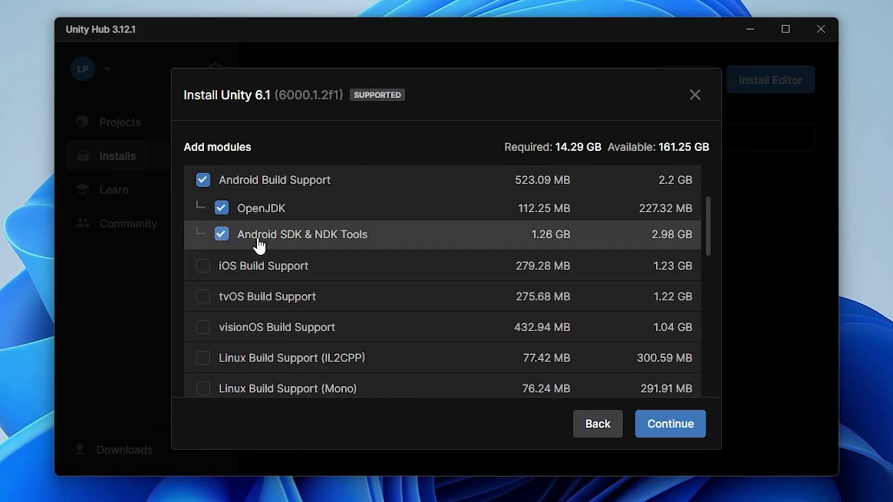
left_click(253, 235)
left_click(253, 209)
left_click(255, 181)
scroll(345, 237, "up", 2)
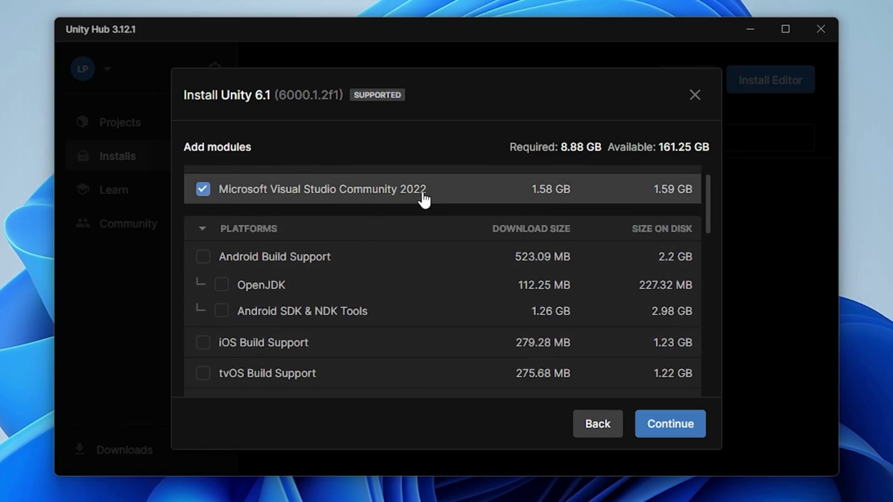
left_click(329, 193)
scroll(468, 218, "up", 1)
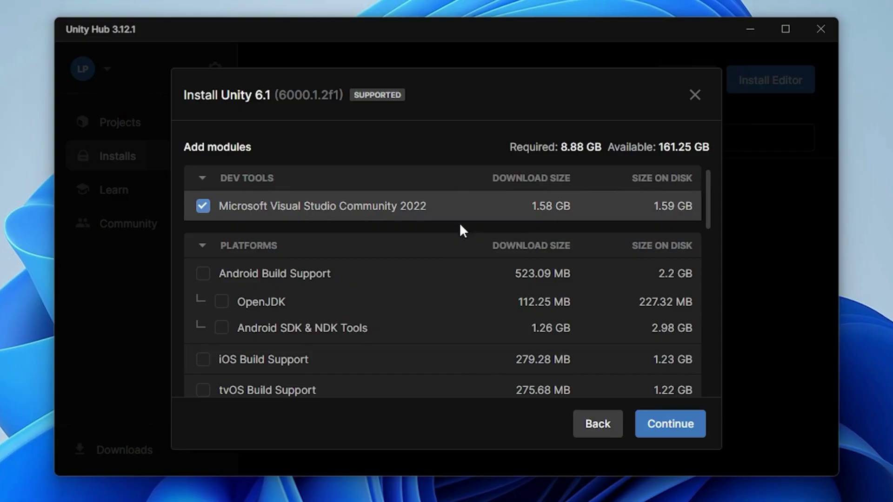
Step: Agree to the Visual Studio license terms and start installing Unity 6.1
left_click(689, 427)
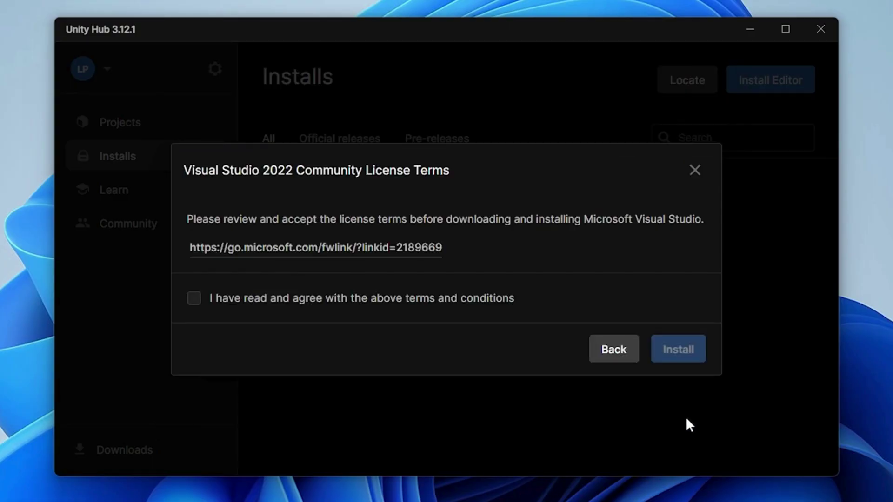
left_click(386, 300)
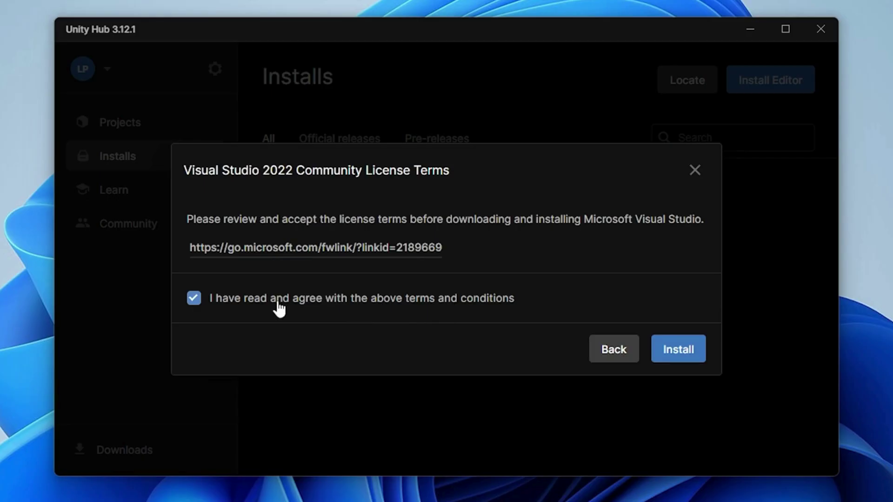
left_click(665, 349)
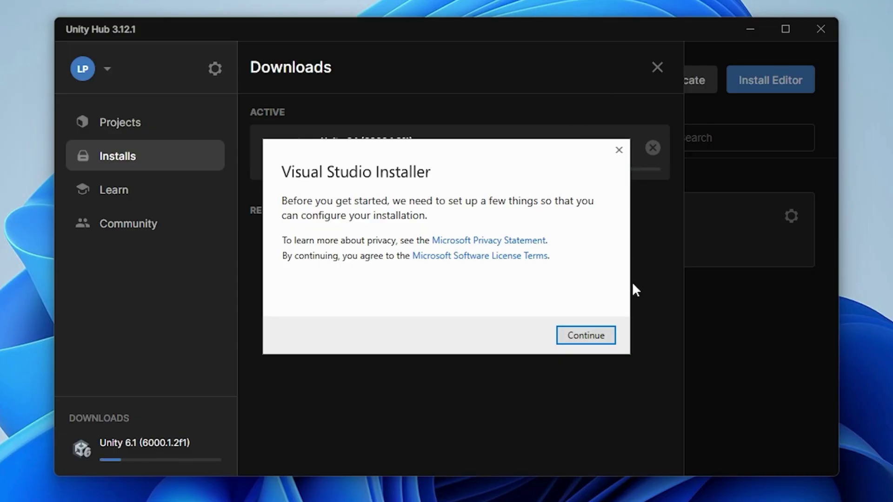
Step: Let the Visual Studio Installer prepare and bring up the Community 2022 workload choices
left_click(582, 336)
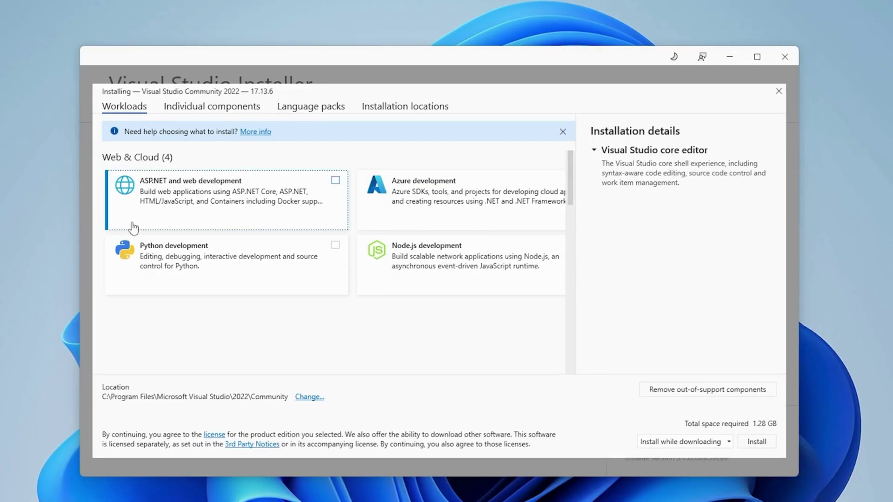
Step: Tick the Gaming section's 'Game development with Unity' workload, bringing the total to 2.91 GB
left_click(212, 108)
key("Left")
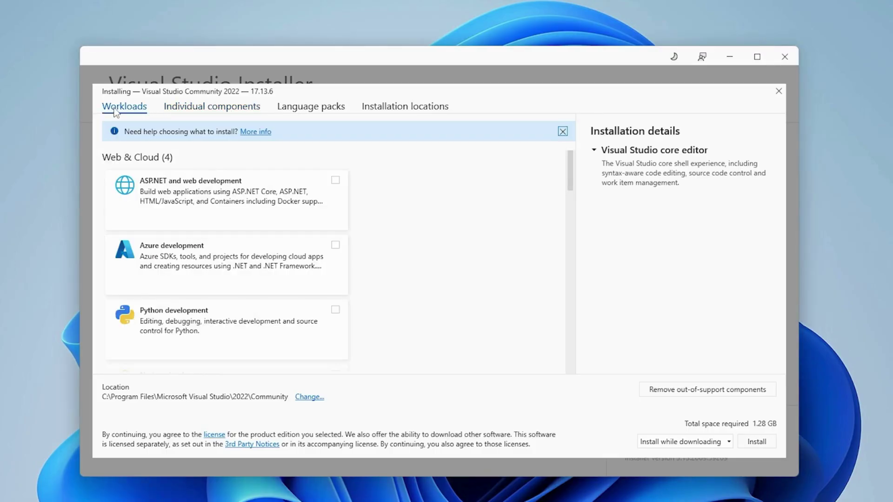
scroll(403, 217, "down", 2)
scroll(403, 217, "down", 2)
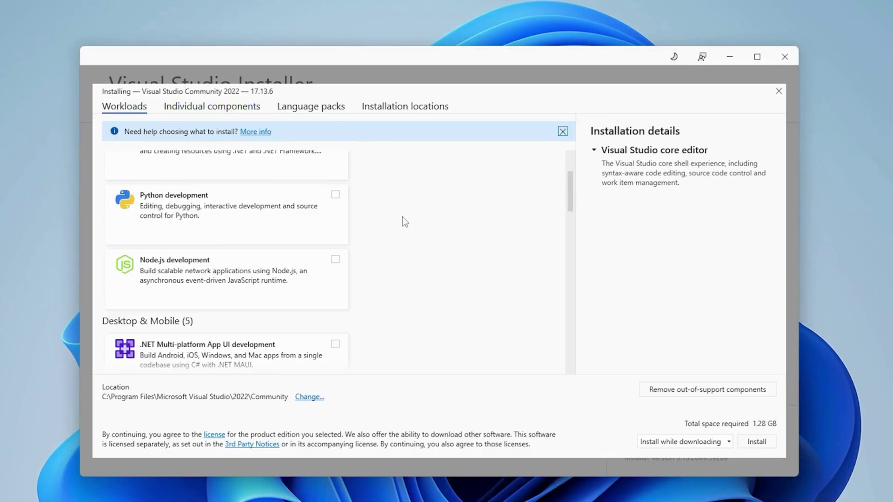
scroll(402, 217, "down", 3)
scroll(402, 217, "down", 2)
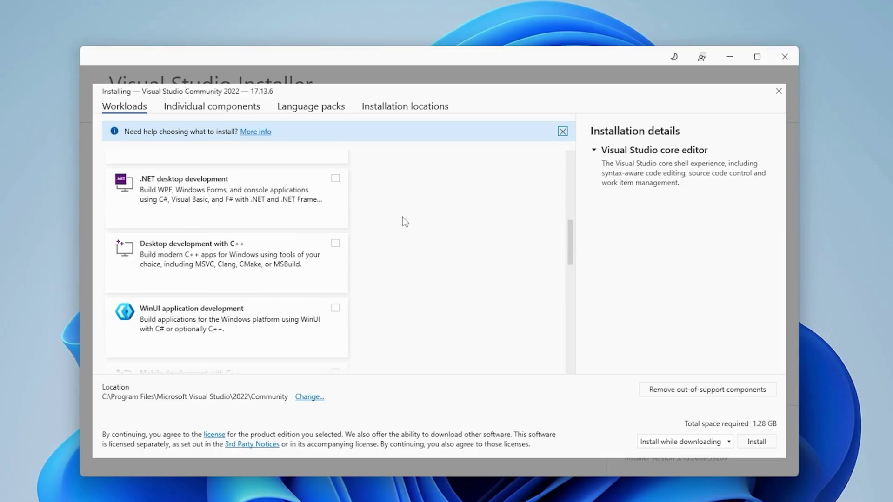
scroll(400, 215, "down", 2)
scroll(399, 216, "down", 2)
scroll(398, 216, "down", 2)
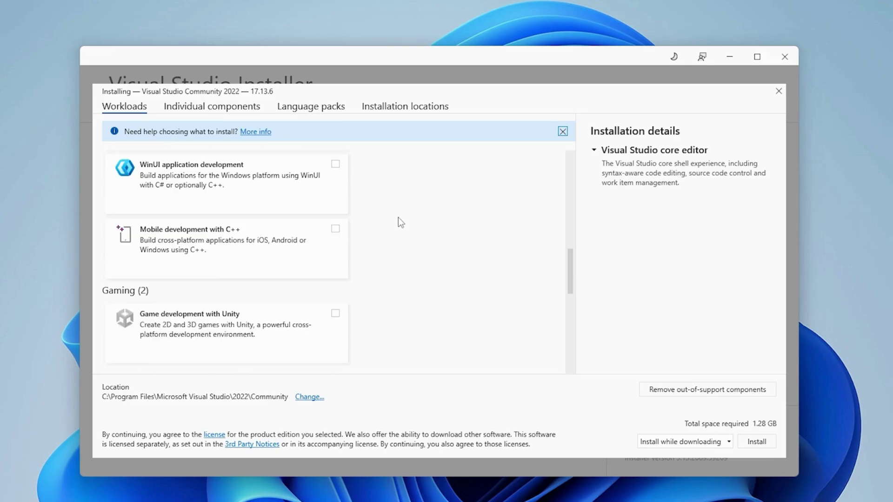
scroll(398, 218, "down", 2)
left_click(325, 233)
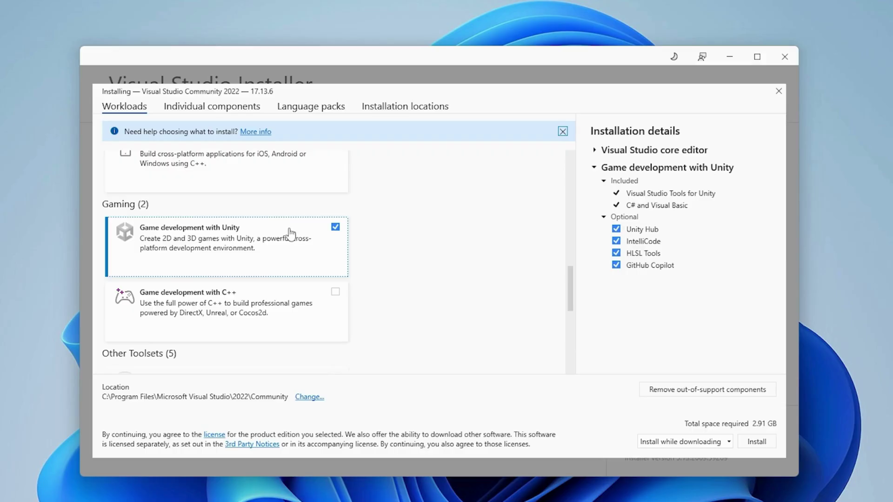
Step: Install Visual Studio Community 2022 17.13.6 with the Unity workload
left_click(758, 442)
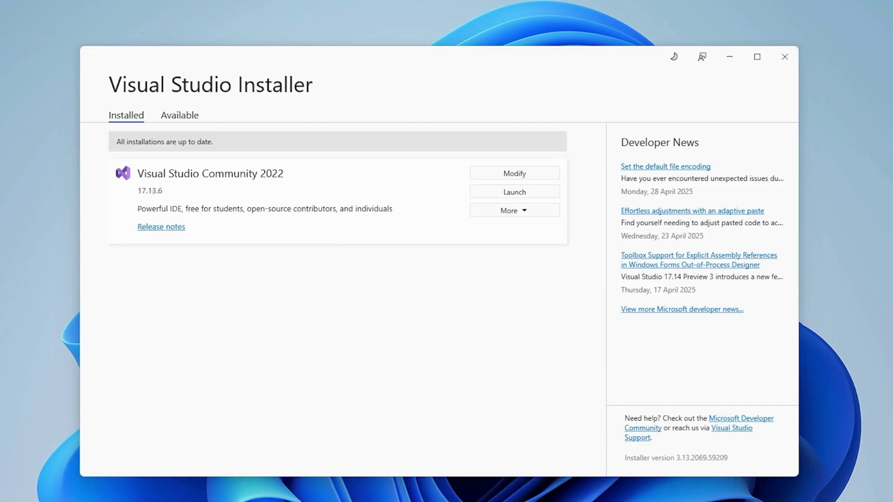
Step: Return to Unity Hub with Unity 6.1 installed, close the Downloads panel, and show Projects
left_click(729, 56)
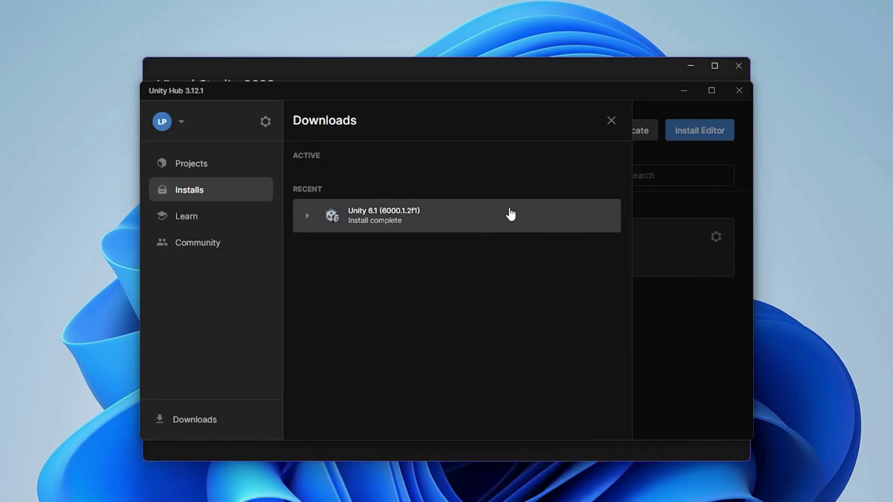
left_click(611, 121)
left_click(184, 164)
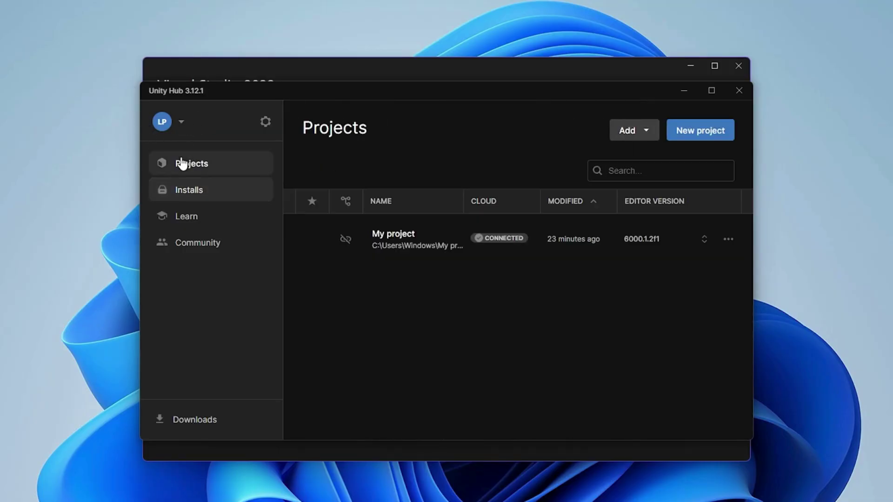
Step: Start a new project on 6000.1.2f1 and name it 'test'
left_click(709, 134)
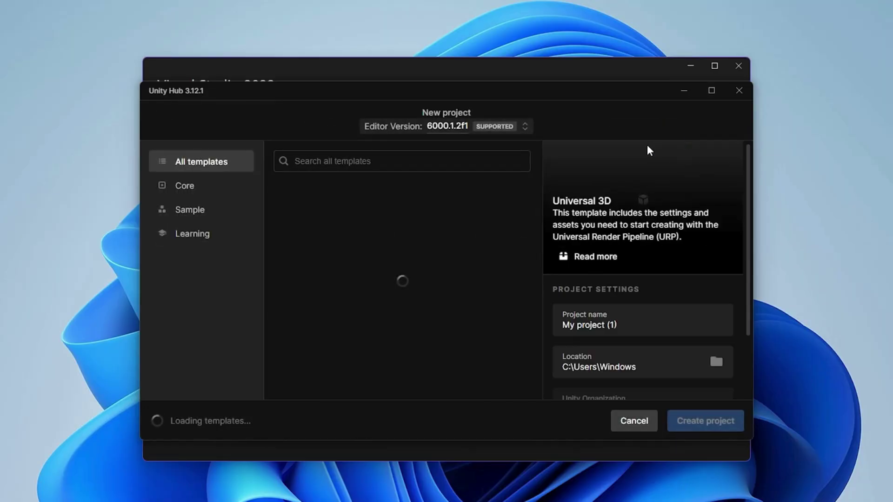
left_click_drag(630, 324, 559, 322)
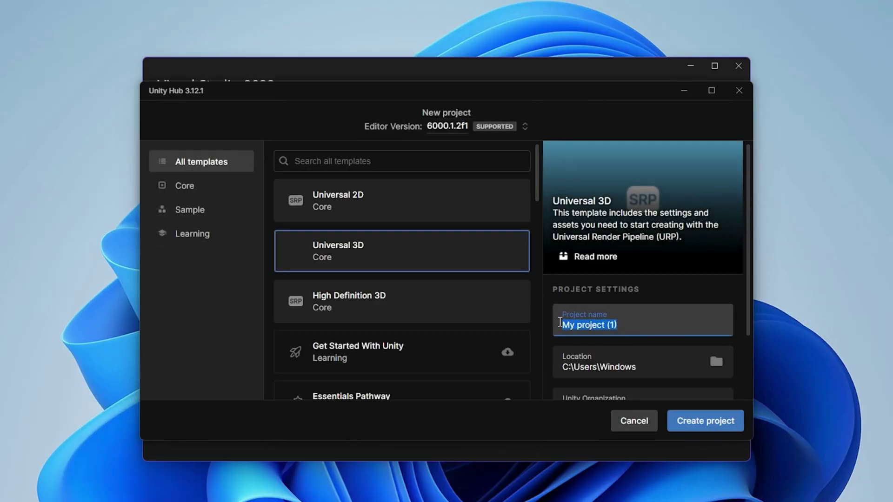
type("test")
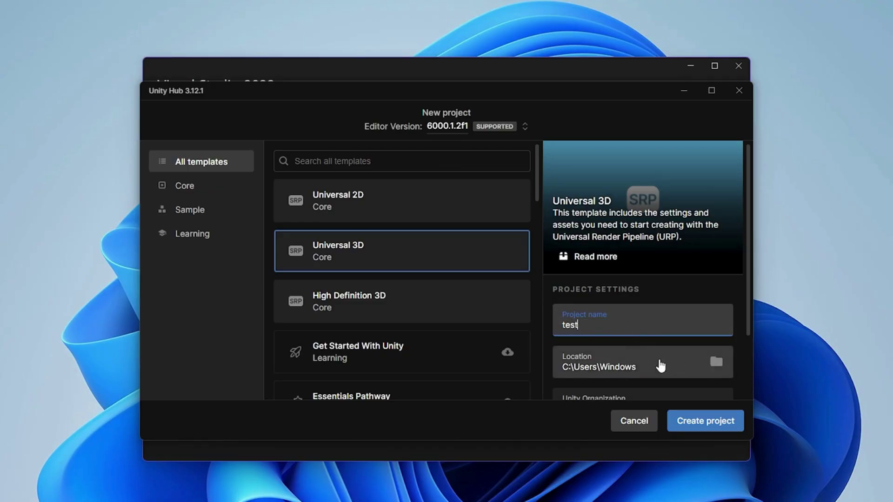
Step: Choose the Universal 3D template and turn off Connect to Unity Cloud
scroll(674, 363, "down", 2)
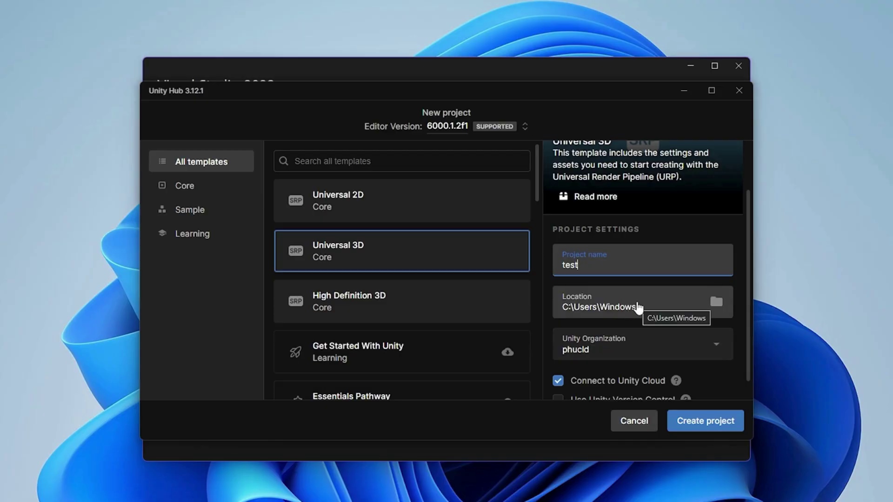
scroll(693, 347, "down", 1)
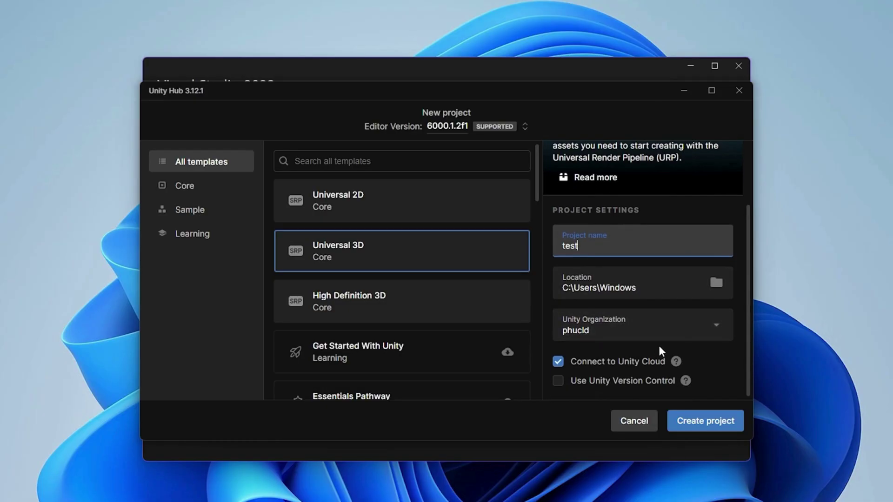
left_click(372, 205)
left_click(378, 256)
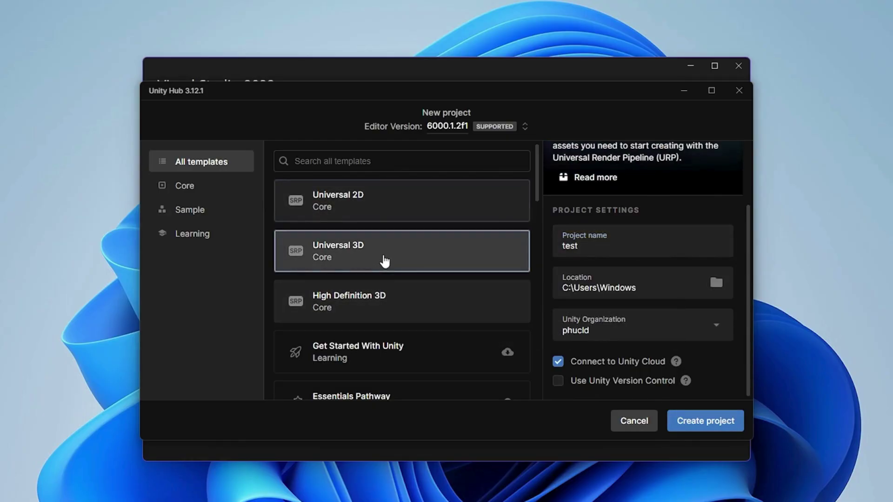
left_click(377, 290)
left_click(382, 257)
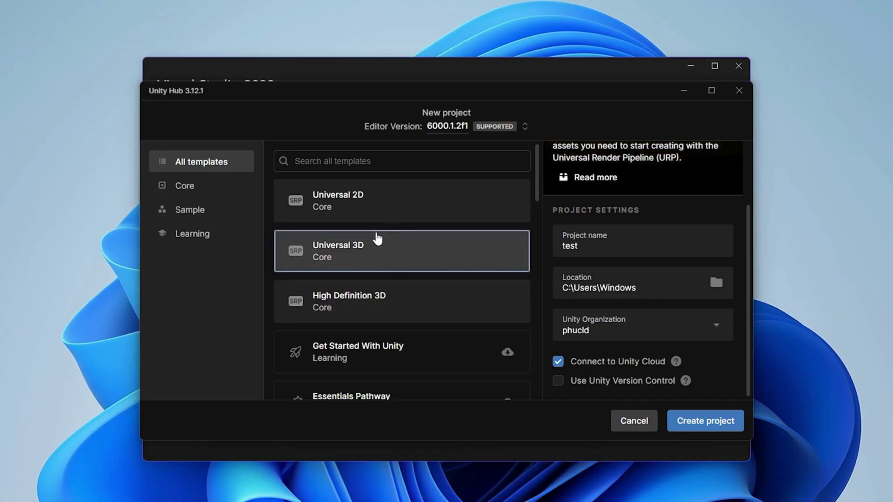
left_click(372, 218)
left_click(371, 252)
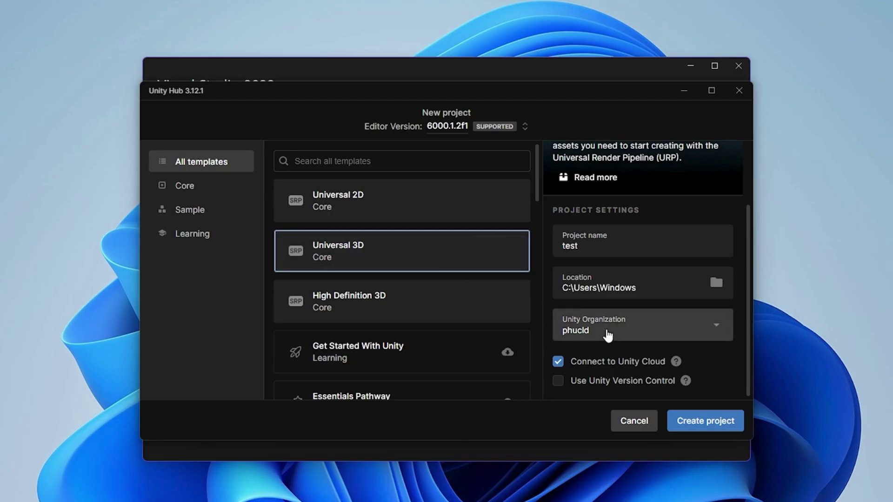
left_click(557, 361)
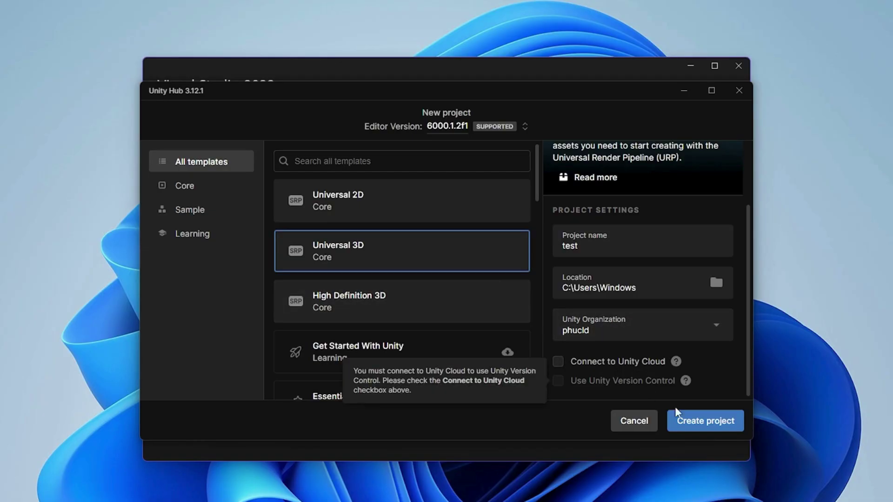
Step: Create the 'test' project and select Global Volume in SampleScene's Hierarchy
left_click(691, 421)
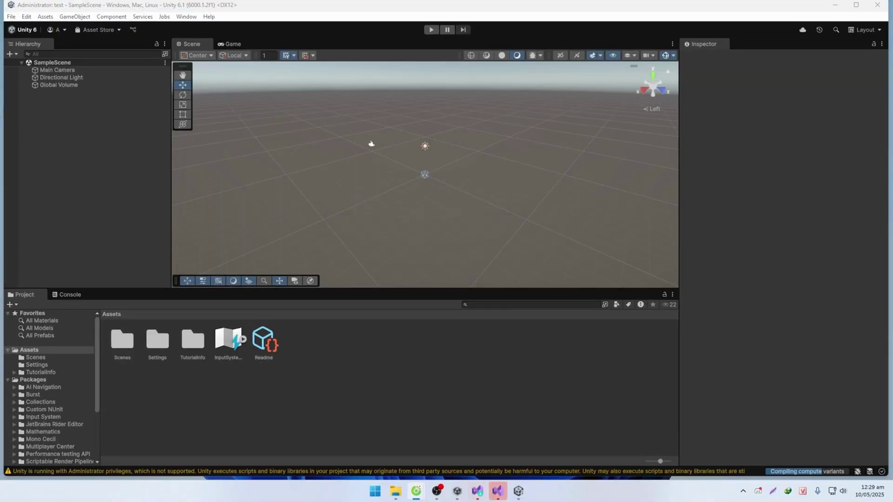
left_click(424, 173)
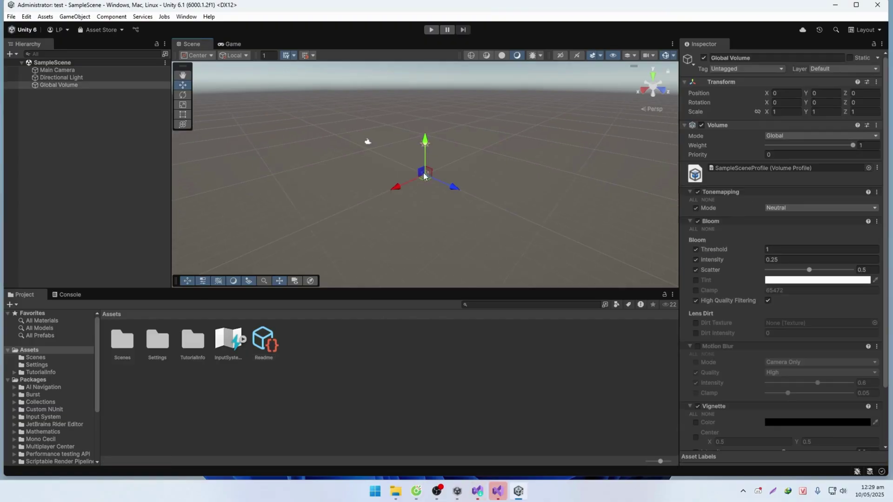
scroll(428, 174, "up", 1)
scroll(432, 175, "up", 2)
scroll(435, 177, "up", 2)
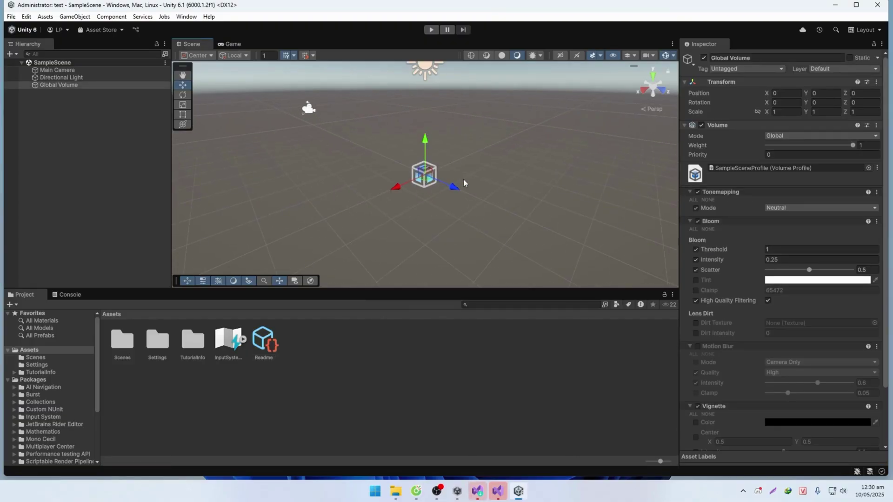
scroll(462, 183, "down", 3)
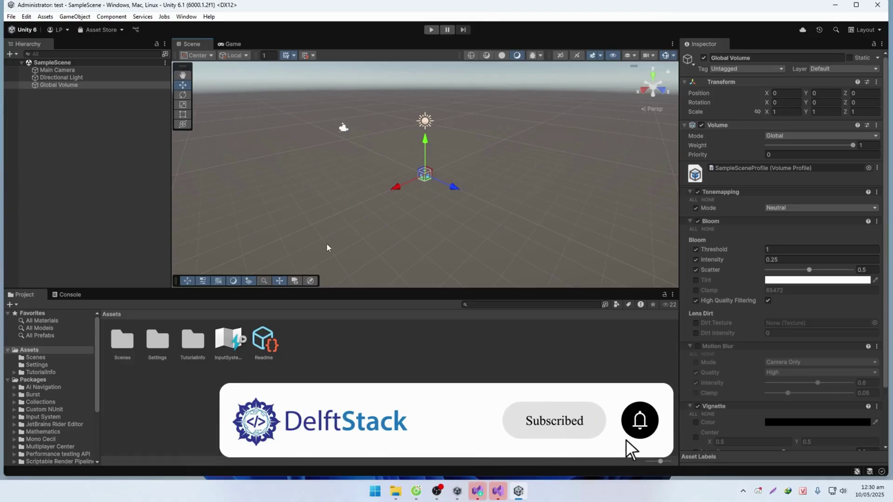